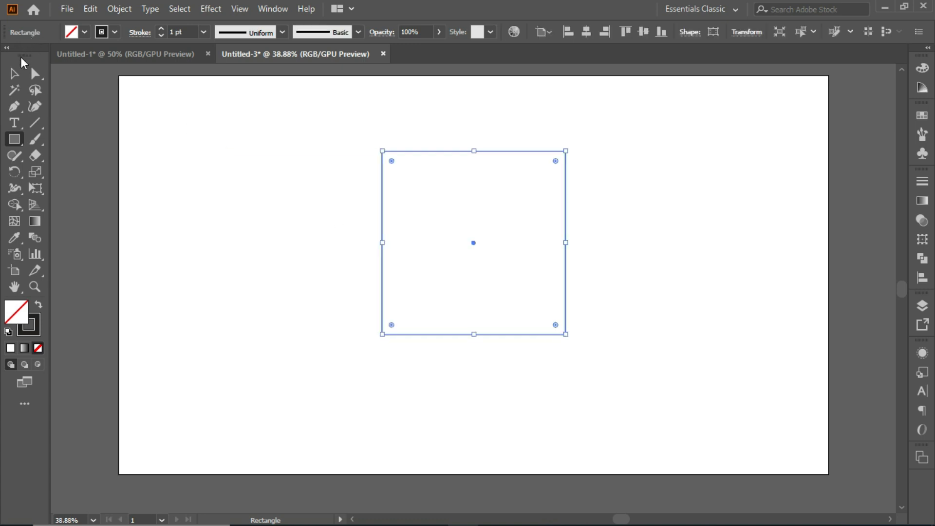
Draw a rectangle covering the upper half of the square and duplicate it onto the lower half
click(15, 73)
click(116, 146)
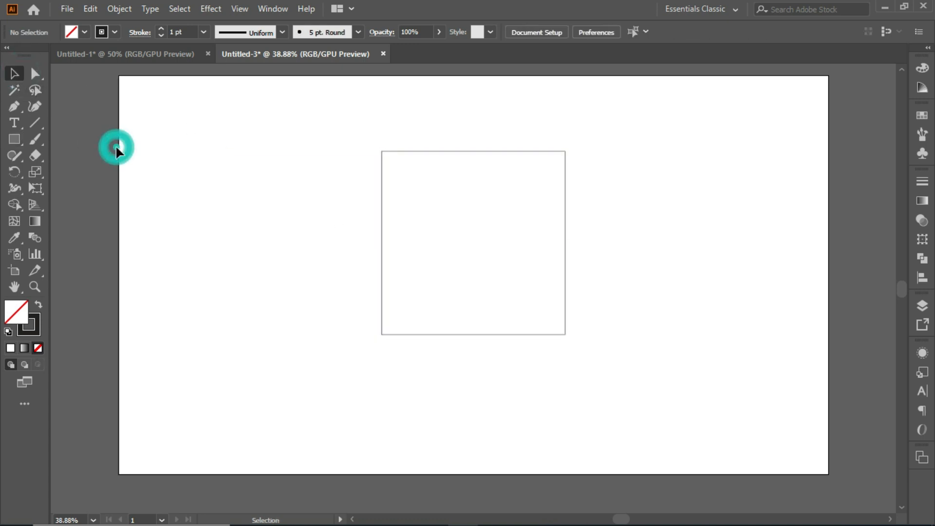
click(16, 135)
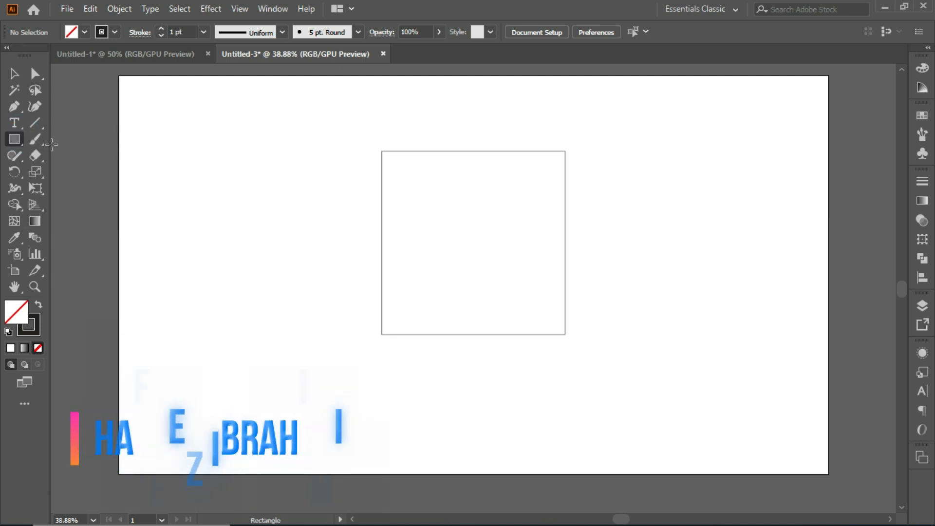
drag(381, 151, 565, 242)
click(15, 73)
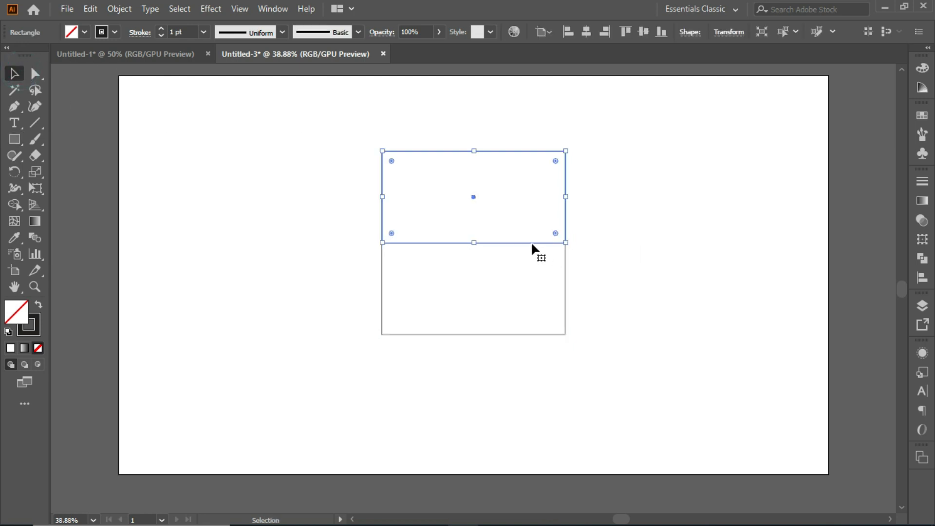
drag(531, 244, 534, 335)
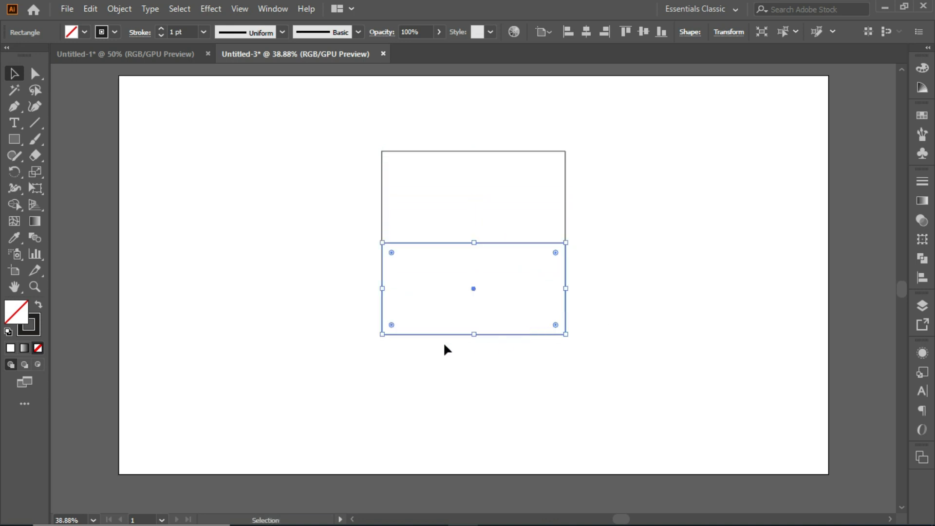
Copy all the rectangles, paste them in place and rotate the pasted copy 90°
click(336, 305)
drag(354, 130, 593, 376)
click(90, 8)
click(113, 75)
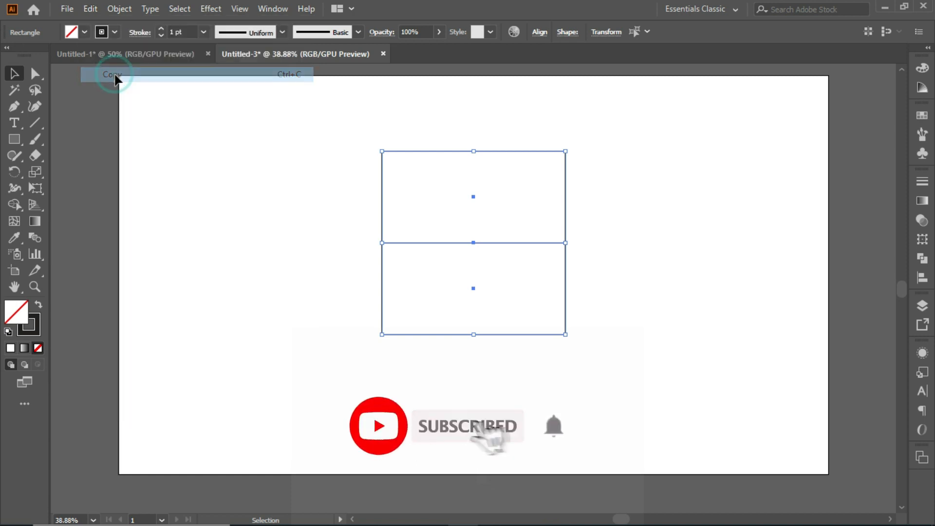
click(88, 10)
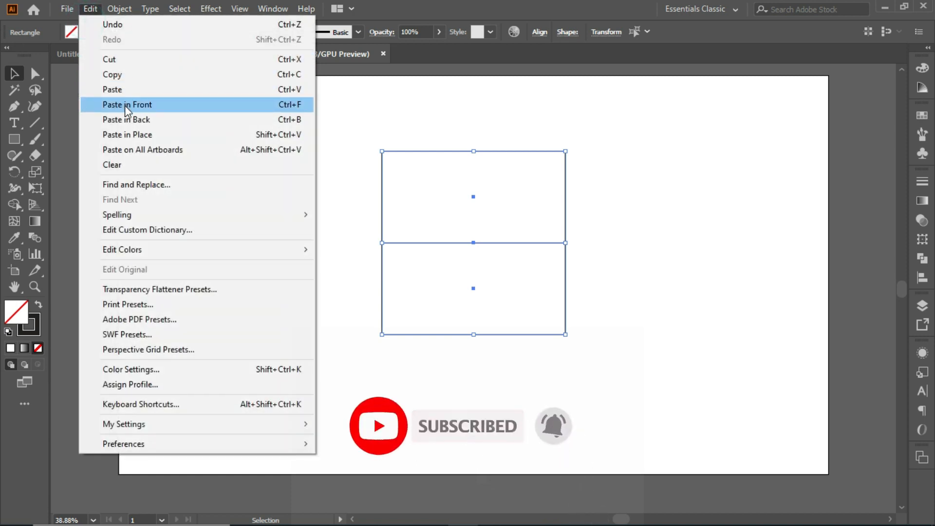
click(138, 138)
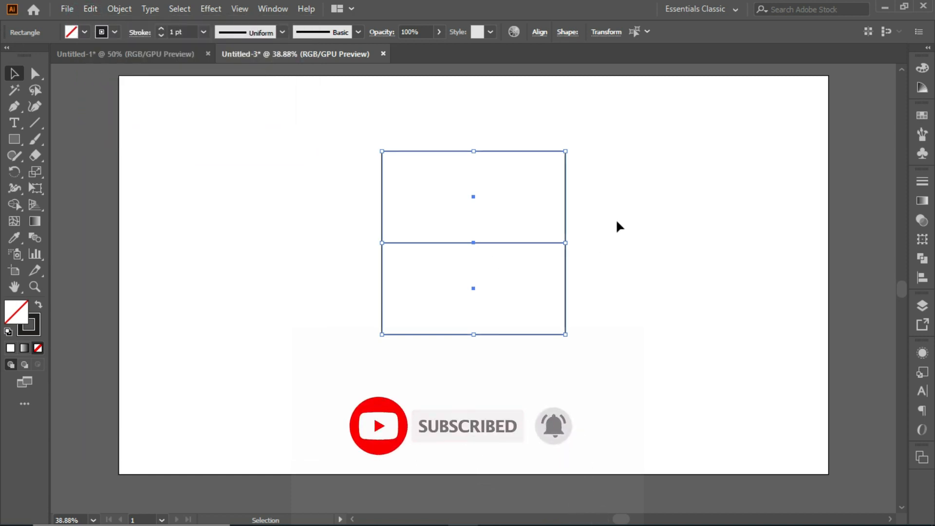
drag(574, 144, 572, 294)
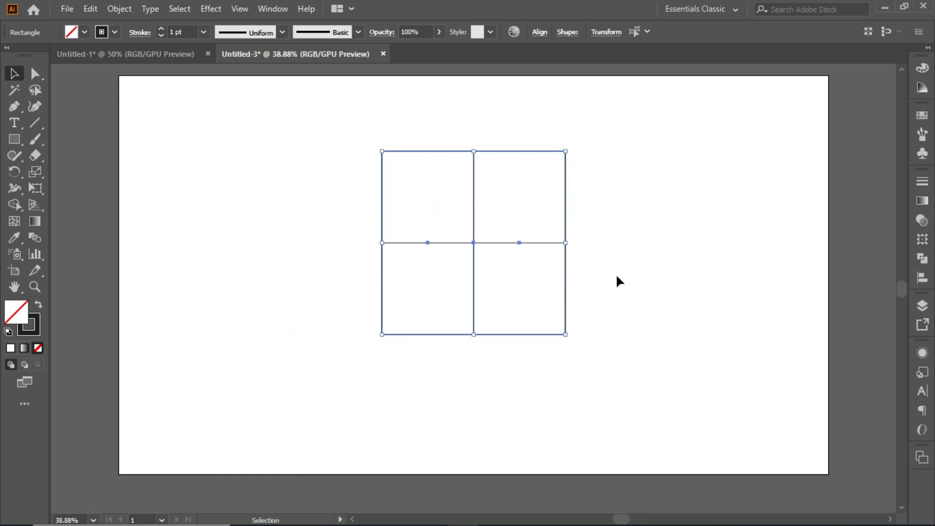
Round the corners of all the rectangles together to the maximum radius of about 124 px
drag(340, 130, 615, 363)
click(35, 73)
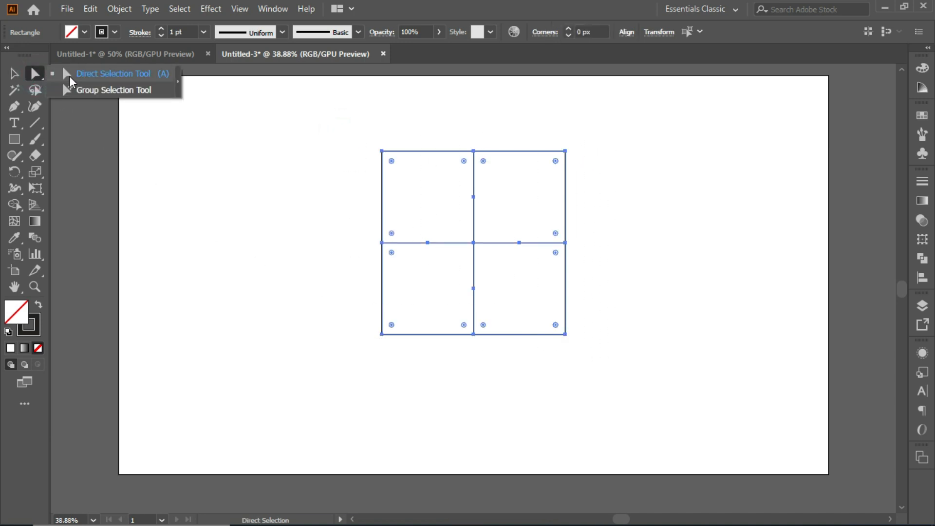
click(74, 76)
drag(557, 164, 517, 219)
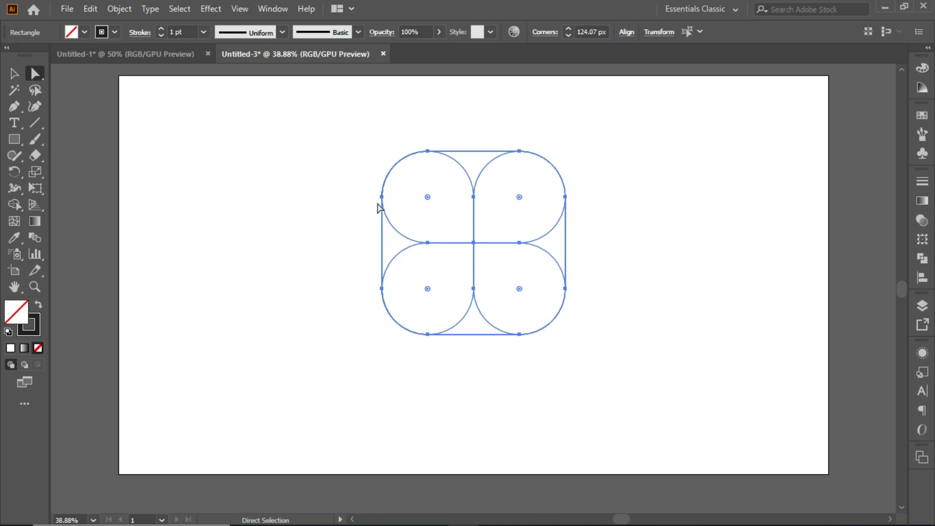
Duplicate the whole rounded pattern horizontally to the right by half its width
click(13, 73)
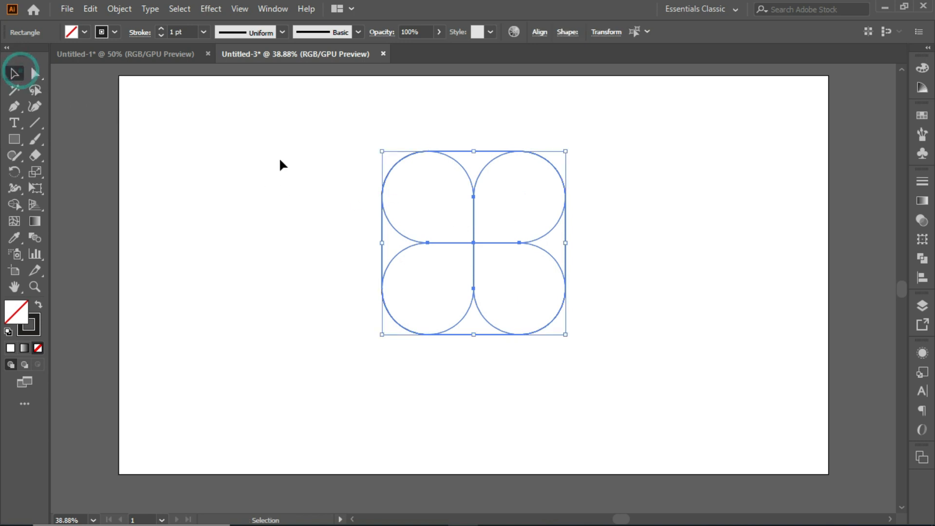
drag(334, 112, 573, 355)
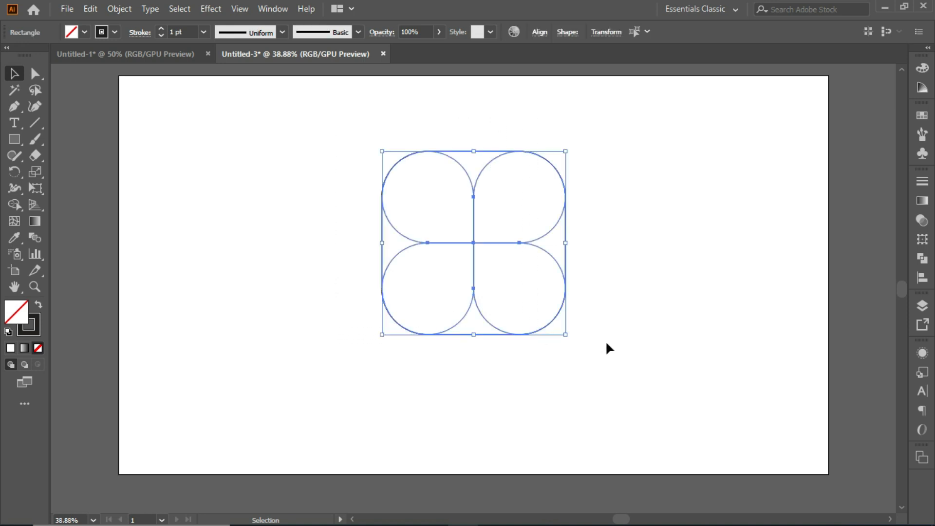
drag(510, 335, 604, 334)
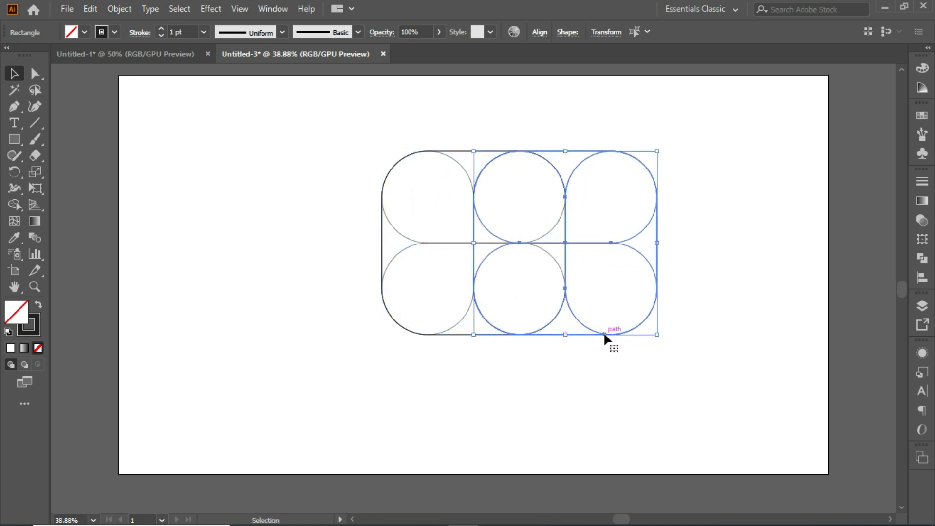
click(523, 391)
Copy the widened pattern, paste it in place and rotate the copy 90° to form a cross-shaped grid
drag(382, 119, 697, 361)
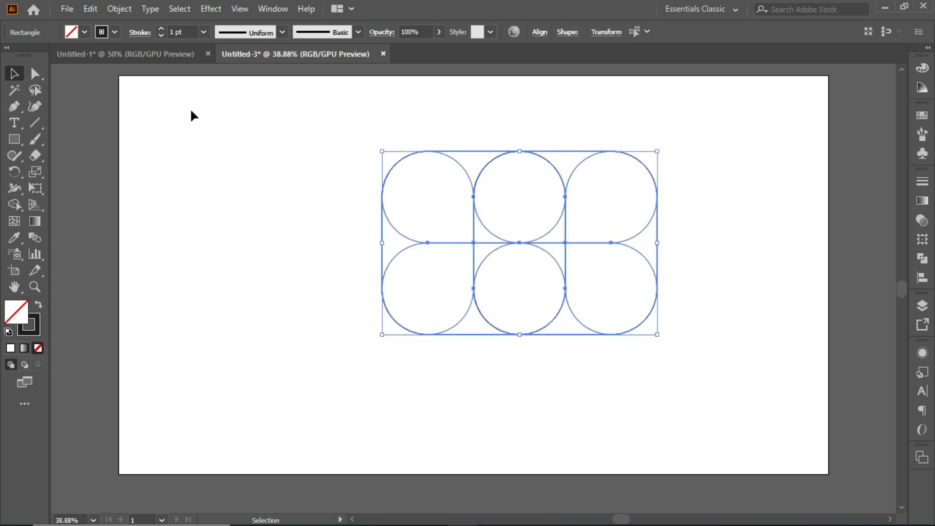
click(93, 8)
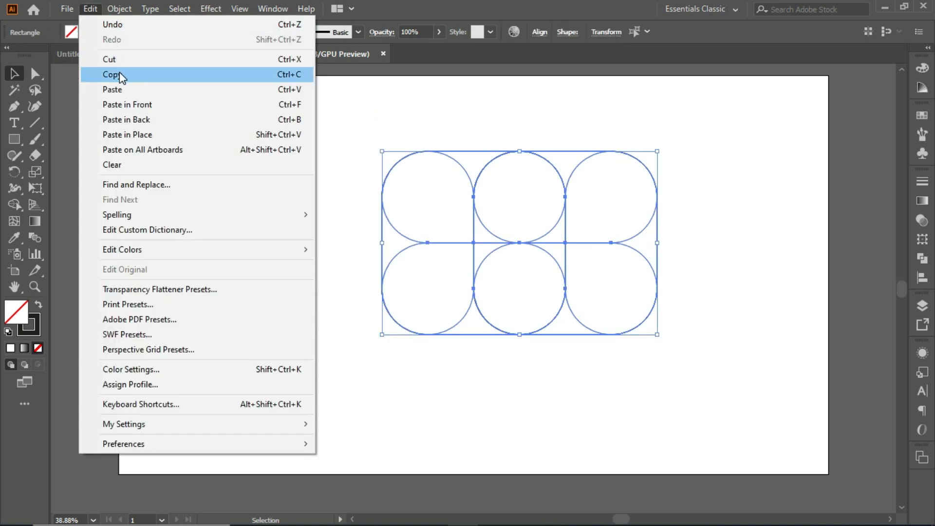
click(118, 74)
click(119, 77)
click(83, 8)
click(136, 128)
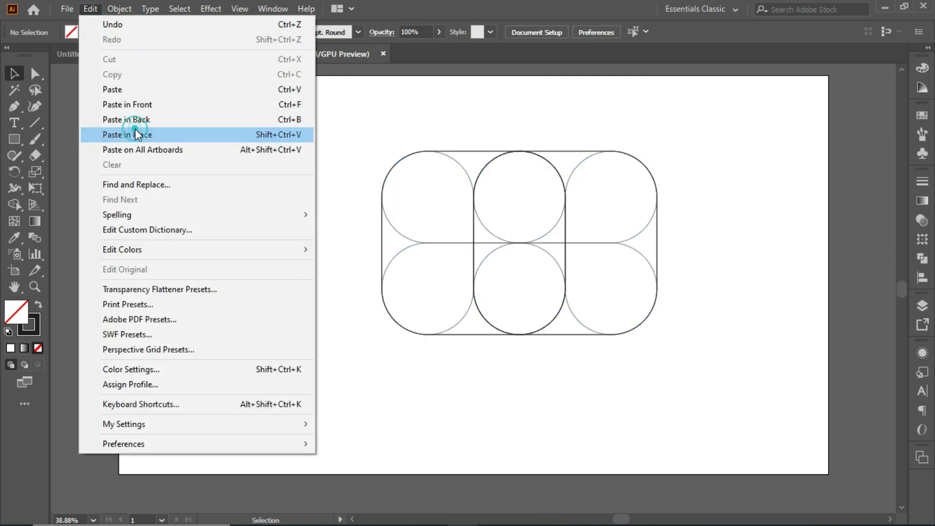
drag(666, 147, 641, 332)
click(725, 274)
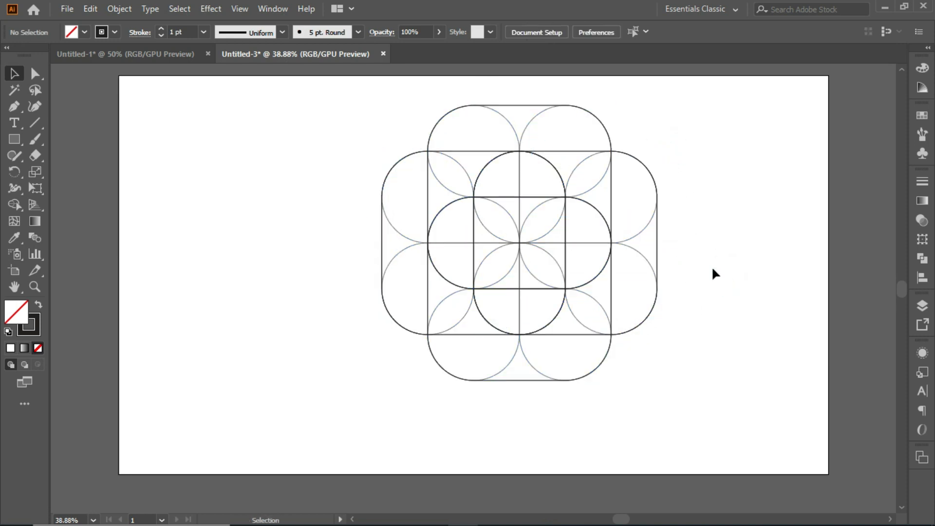
Move the entire overlapping pattern slightly left and down toward the artboard's centre
drag(345, 97, 680, 391)
drag(602, 335, 565, 344)
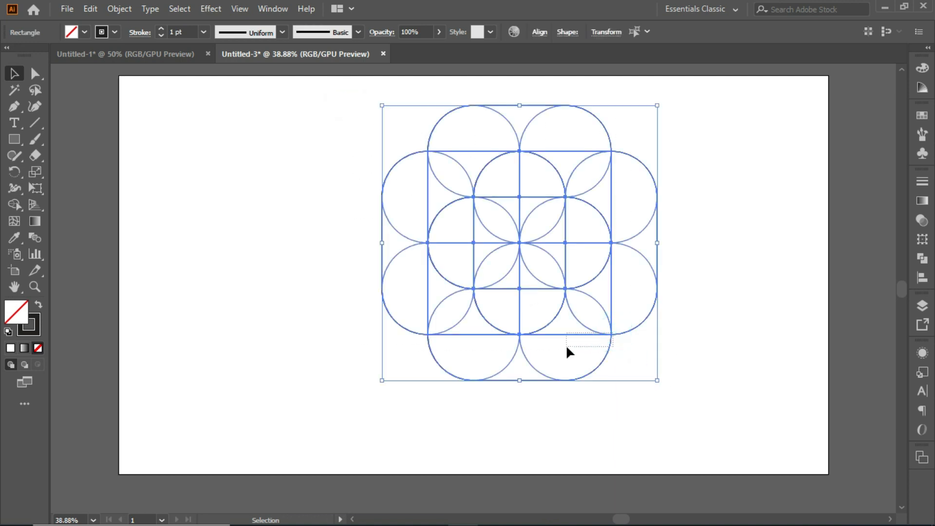
Merge the pattern's regions with the Shape Builder into four interlocking hooked bands swirling around the centre, leaving a half-circle beside each band
click(15, 208)
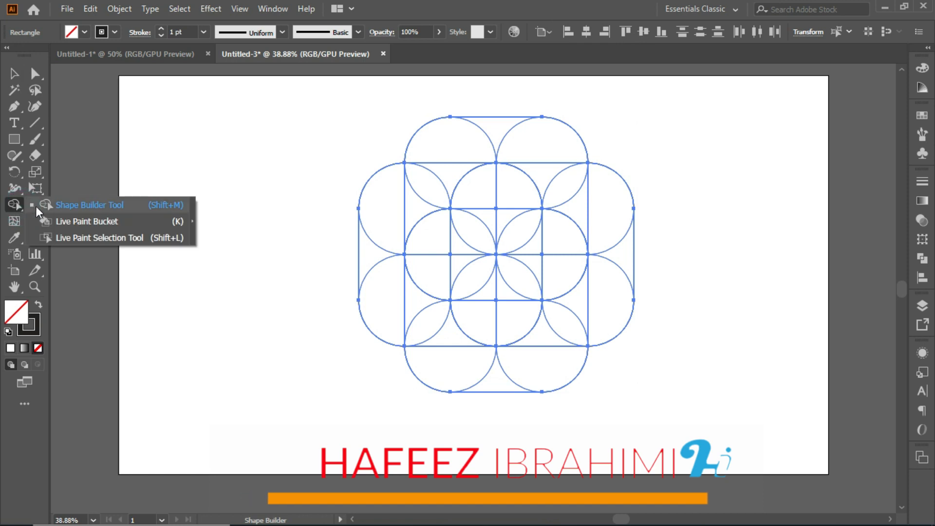
click(55, 205)
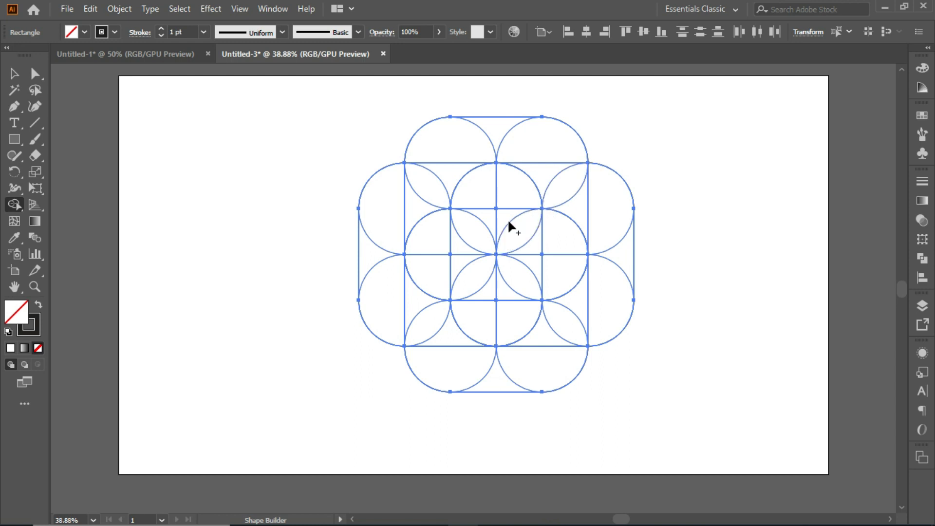
mouse_move(497, 244)
mouse_down()
mouse_move(540, 227)
mouse_move(492, 193)
mouse_move(444, 192)
mouse_move(399, 209)
mouse_move(370, 249)
mouse_up()
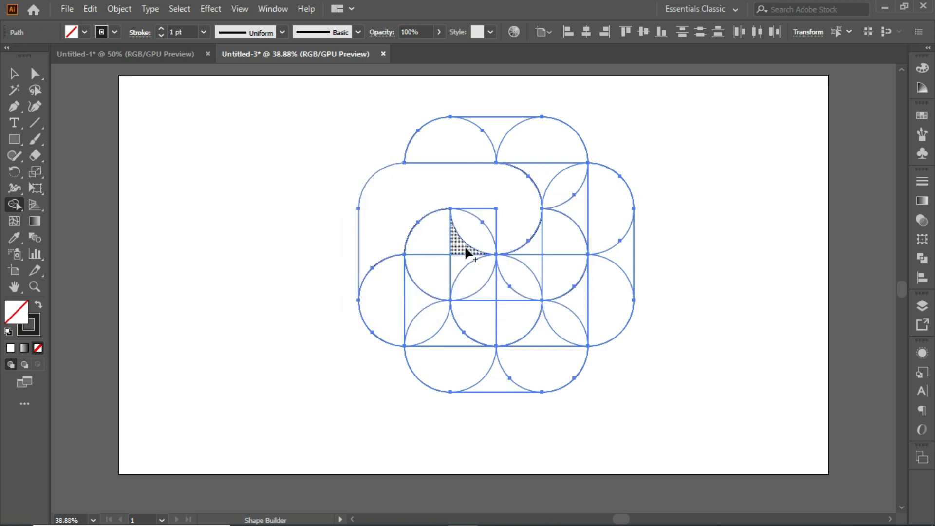
mouse_move(465, 250)
mouse_down()
mouse_move(449, 234)
mouse_move(434, 250)
mouse_move(456, 259)
mouse_move(429, 309)
mouse_move(455, 352)
mouse_move(506, 384)
mouse_up()
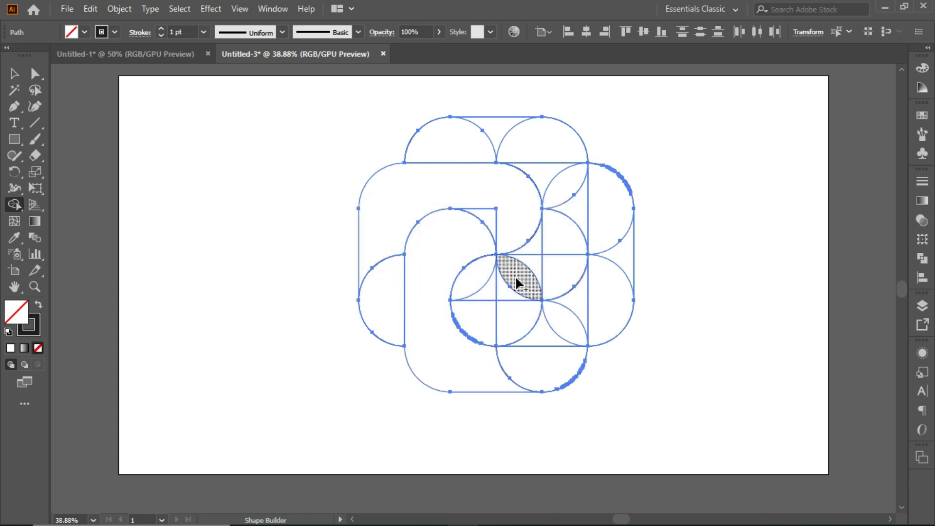
mouse_move(477, 300)
mouse_down()
mouse_move(477, 317)
mouse_move(507, 328)
mouse_move(519, 313)
mouse_move(504, 300)
mouse_move(536, 315)
mouse_move(603, 305)
mouse_up()
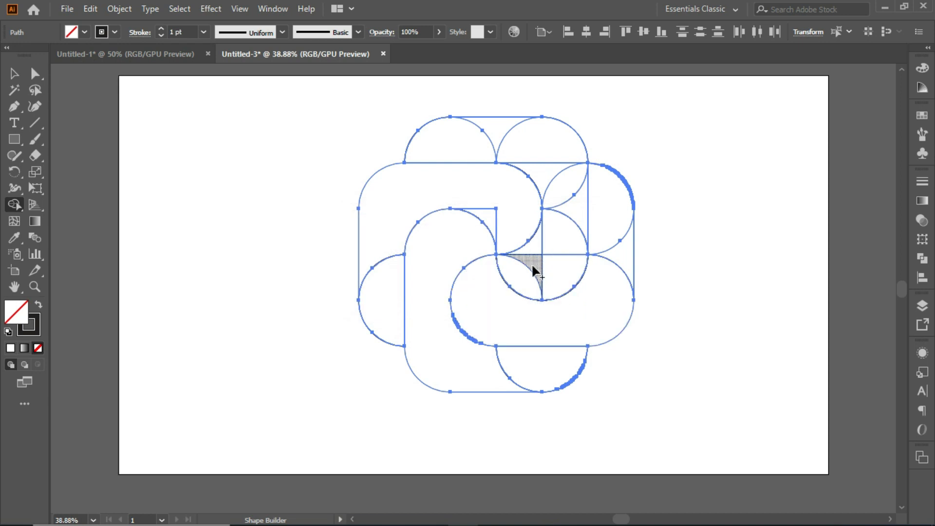
mouse_move(531, 251)
mouse_down()
mouse_move(542, 278)
mouse_move(565, 238)
mouse_move(570, 200)
mouse_move(552, 155)
mouse_move(521, 128)
mouse_move(504, 129)
mouse_up()
drag(501, 222, 482, 200)
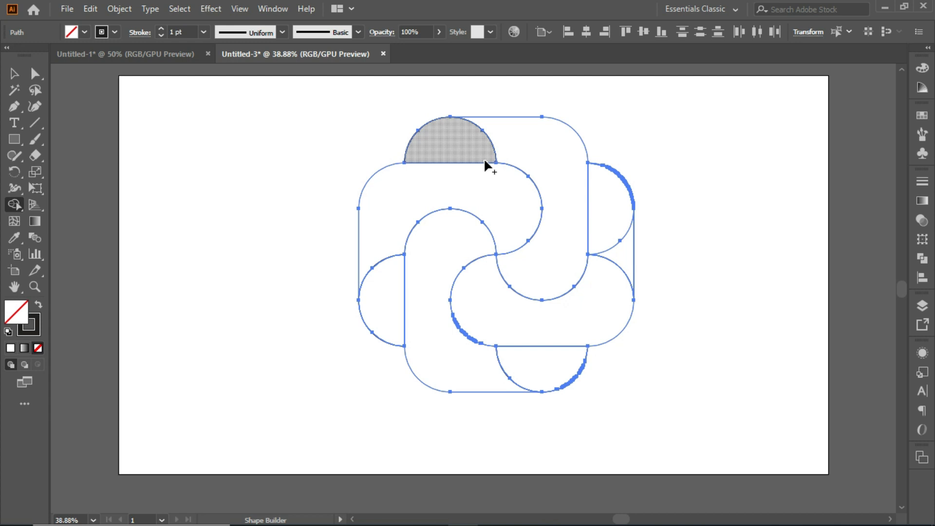
click(13, 74)
click(156, 146)
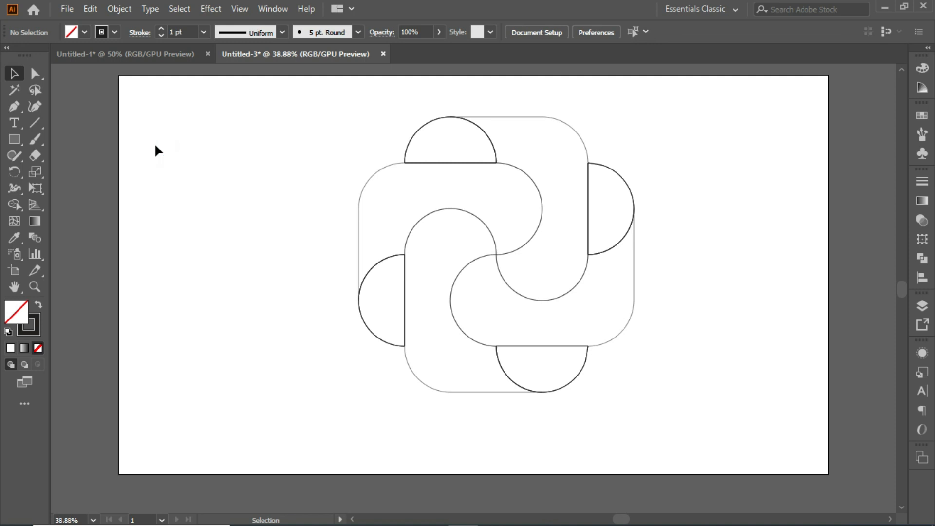
Round the bands' corners meeting at the centre of the pattern to a radius of about 62 px
click(34, 73)
drag(33, 75, 80, 77)
drag(486, 243, 515, 247)
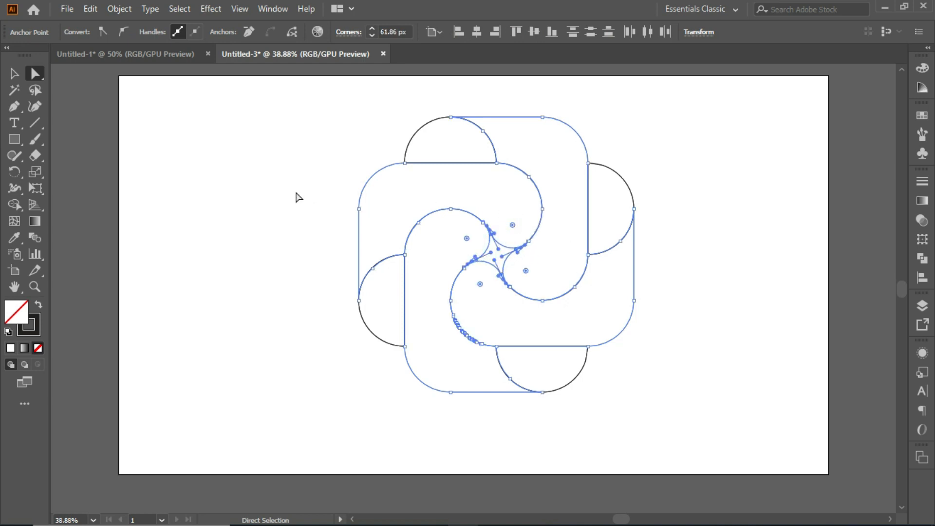
click(14, 73)
click(169, 134)
Set the stroke of the entire artwork to none
drag(325, 99, 685, 413)
click(84, 32)
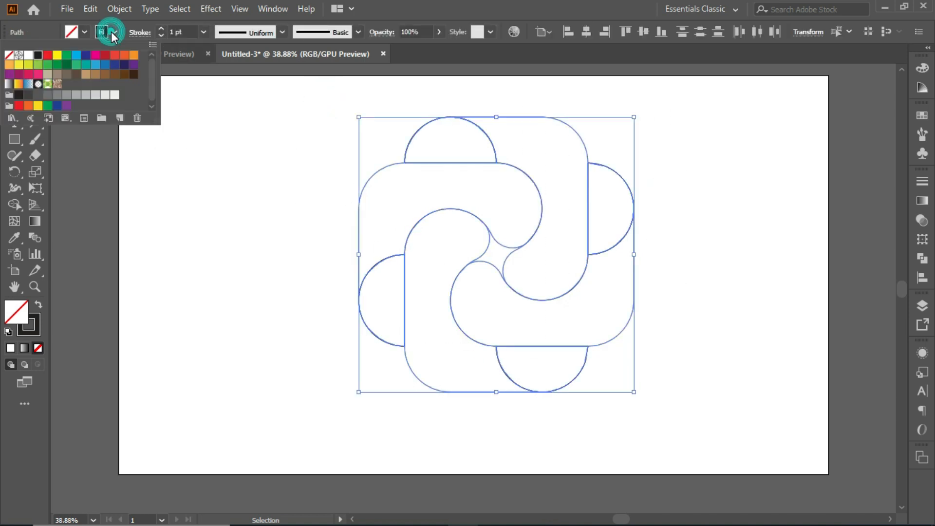
click(10, 55)
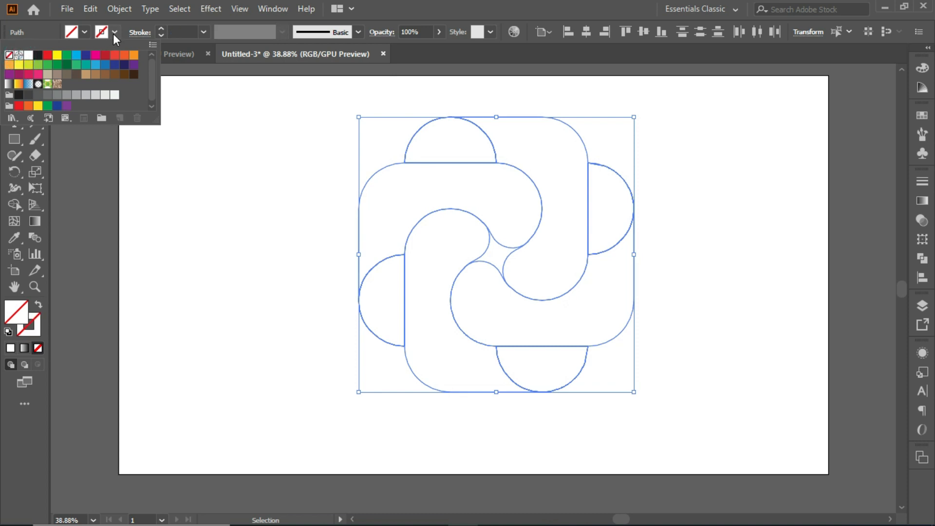
click(115, 32)
Fill all the shapes with a linear gradient and set its starting colour stop to black
click(922, 200)
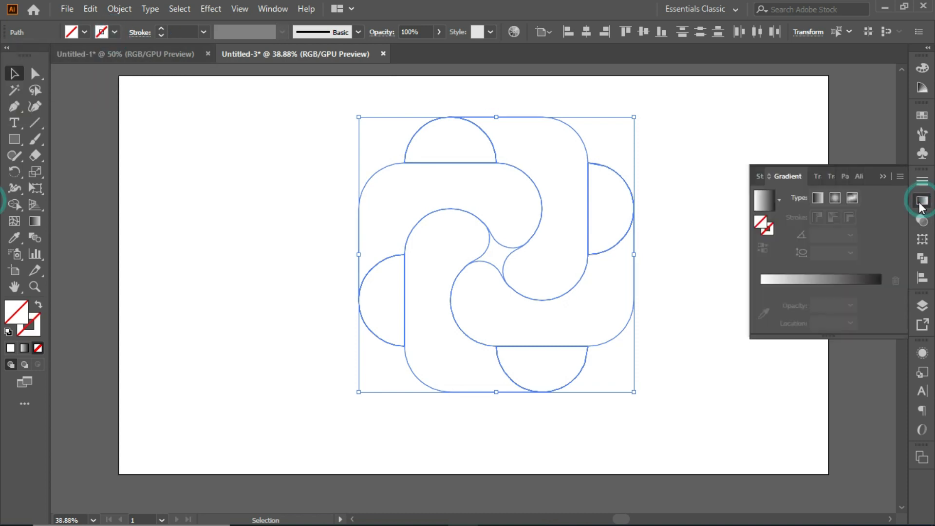
click(800, 291)
double_click(760, 288)
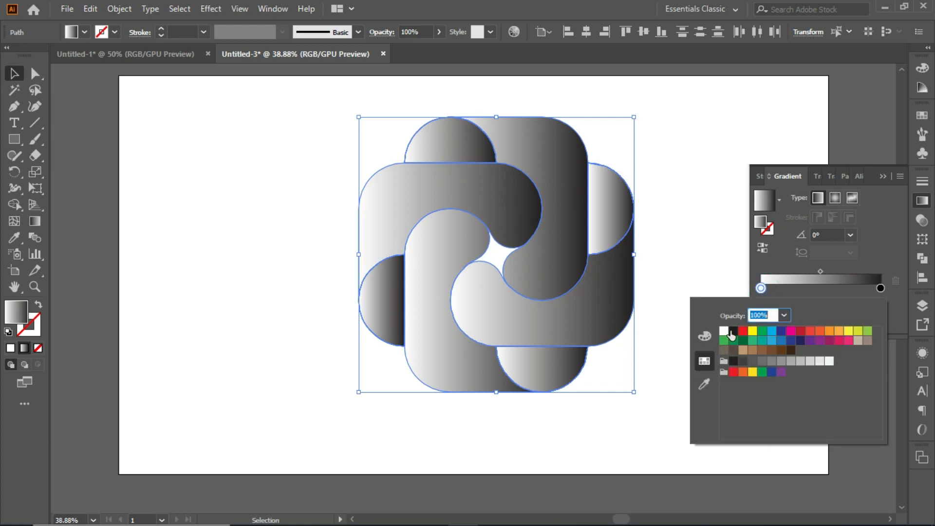
click(733, 333)
click(761, 287)
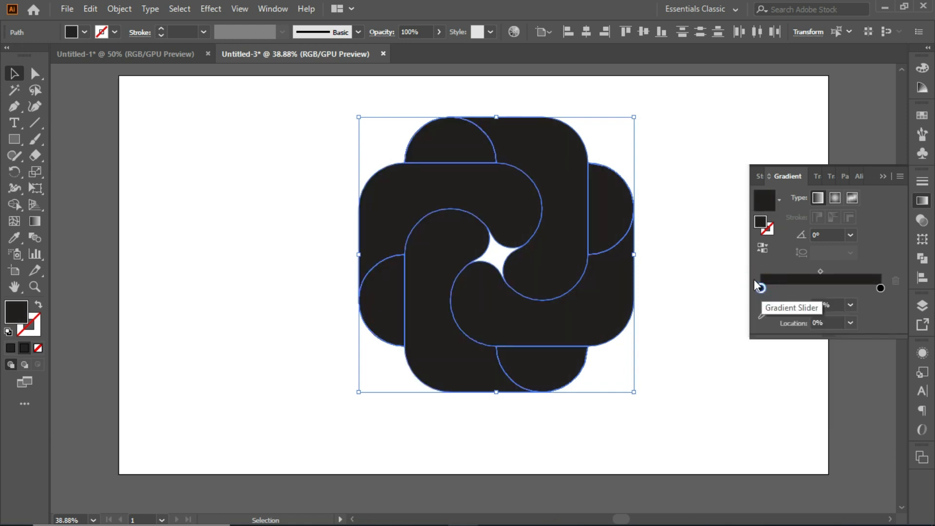
Add a middle gradient stop at 50% and colour it teal C=80 M=10 Y=45 K=0
click(823, 288)
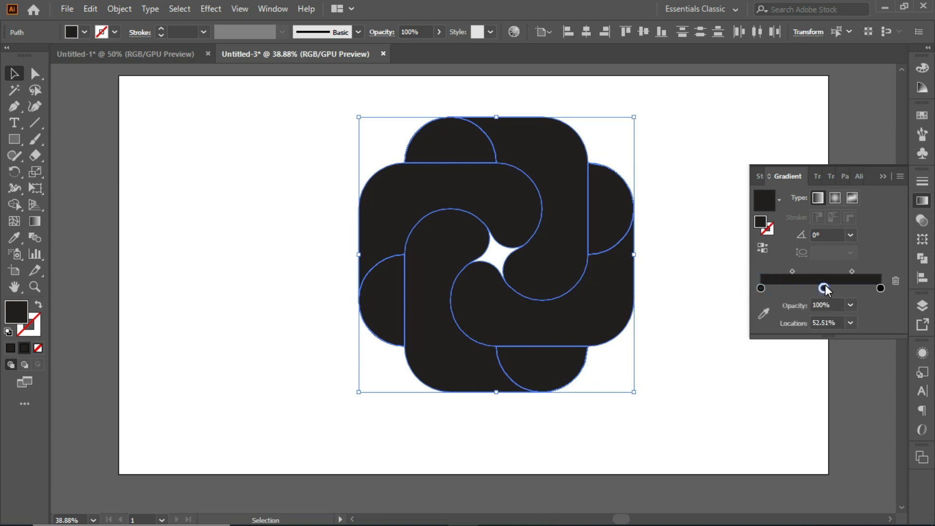
click(850, 323)
click(867, 411)
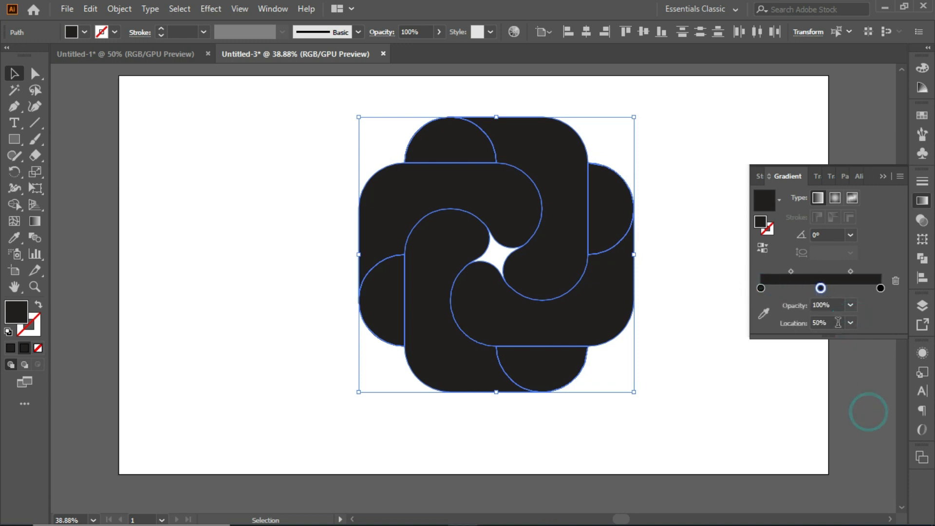
double_click(820, 288)
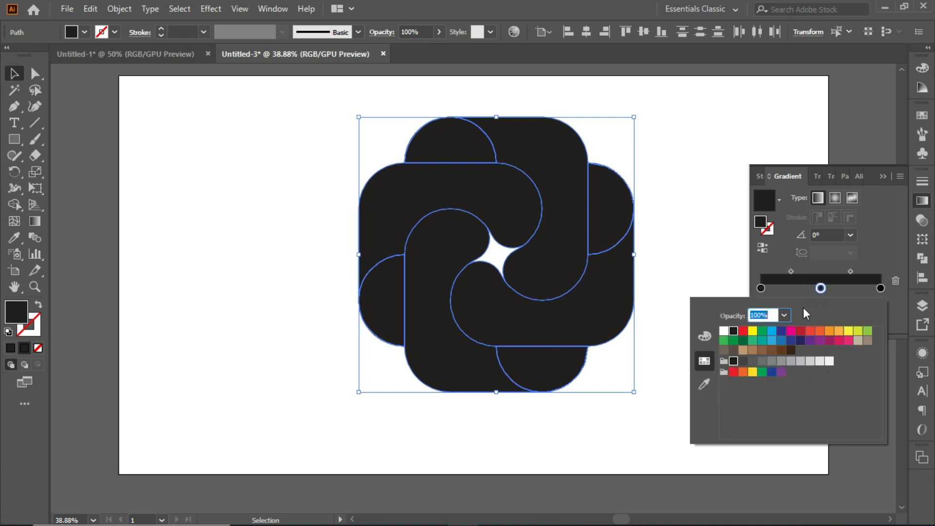
click(762, 340)
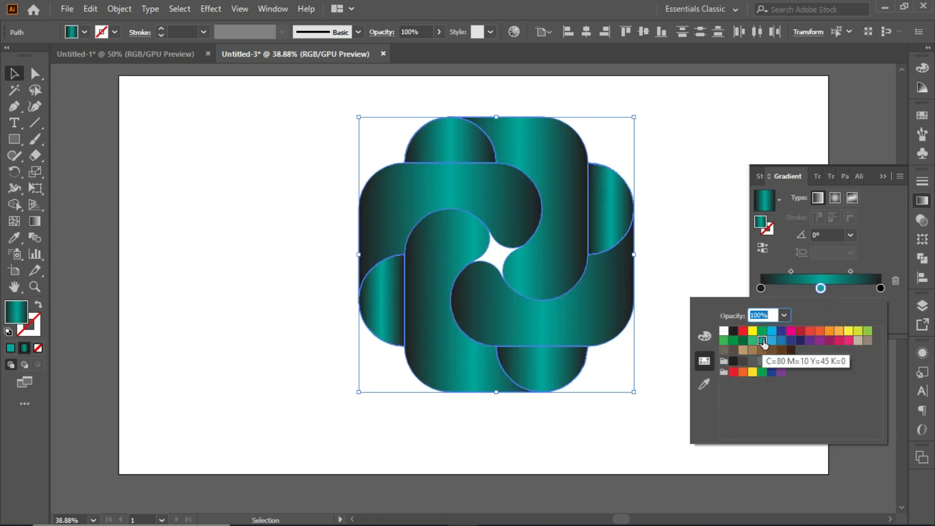
Redraw the lower-right band's gradient at a slight diagonal from just beyond its outer right edge to its rounded end near the centre
click(882, 176)
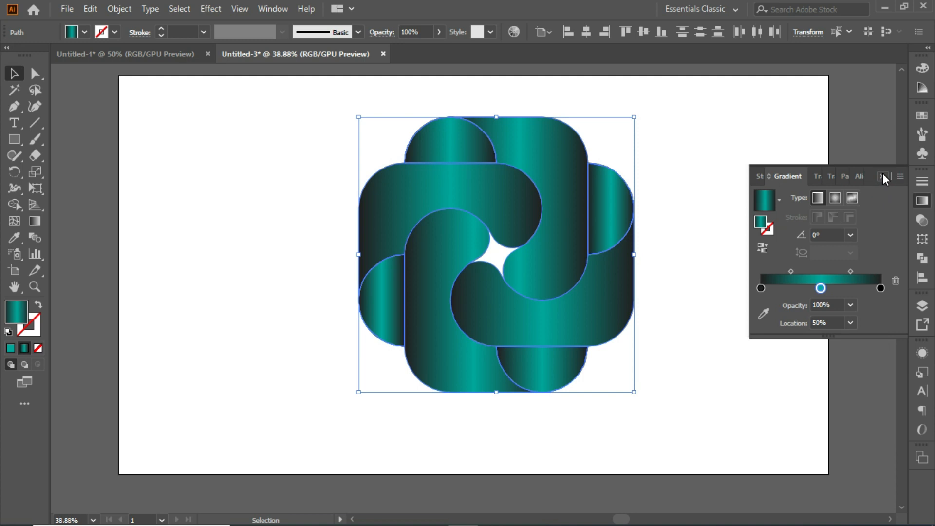
click(882, 176)
click(707, 199)
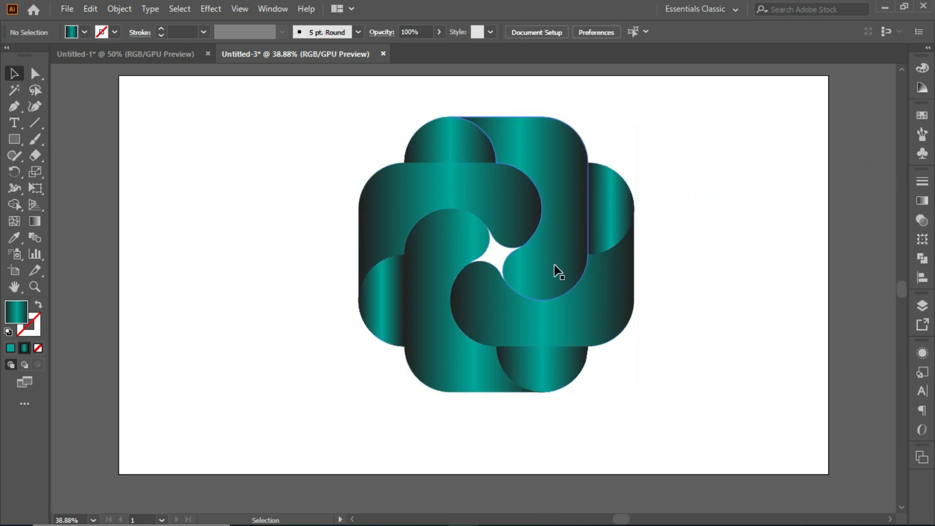
click(517, 310)
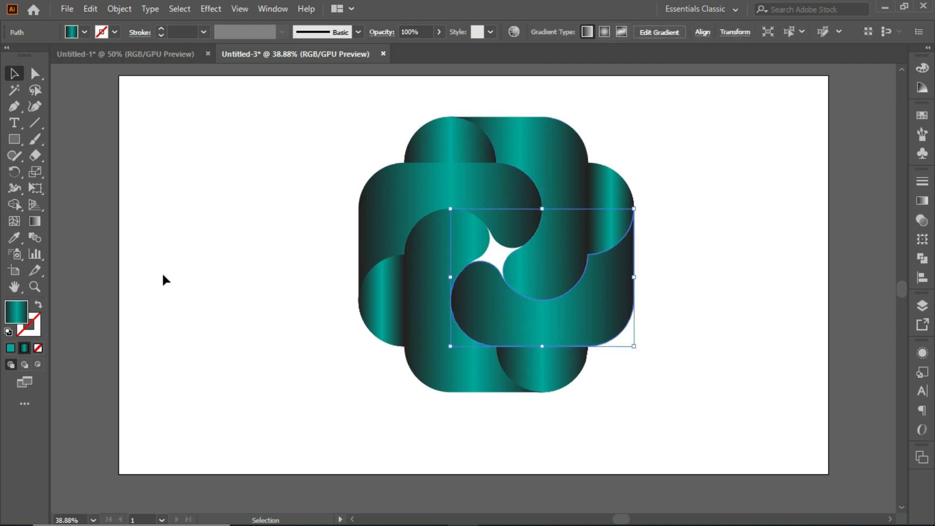
click(35, 221)
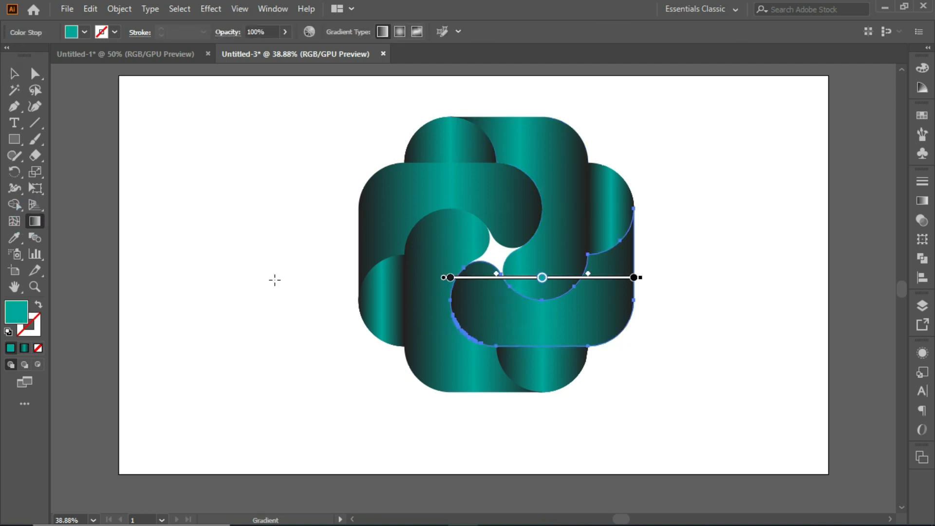
drag(649, 235, 475, 298)
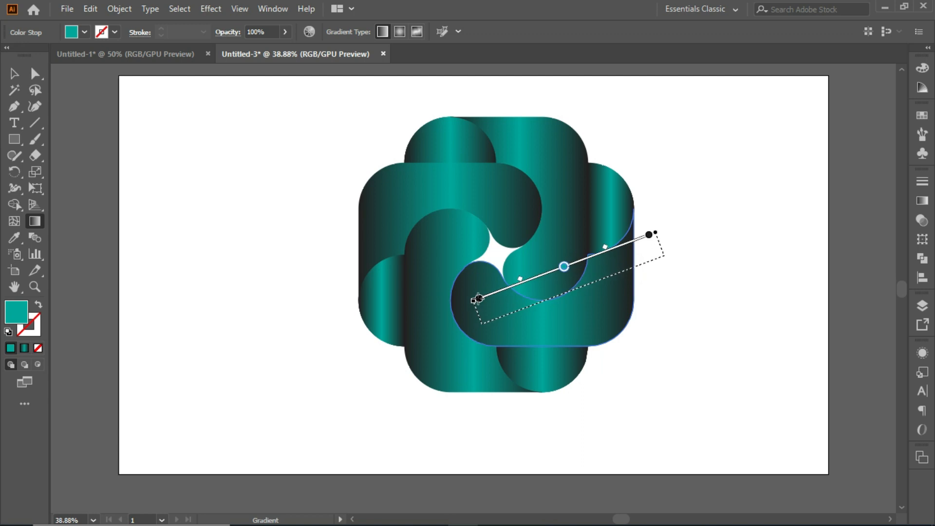
Redraw the upper-right band's gradient nearly vertically, from just above its top edge down to its rounded inner end
click(14, 73)
click(556, 200)
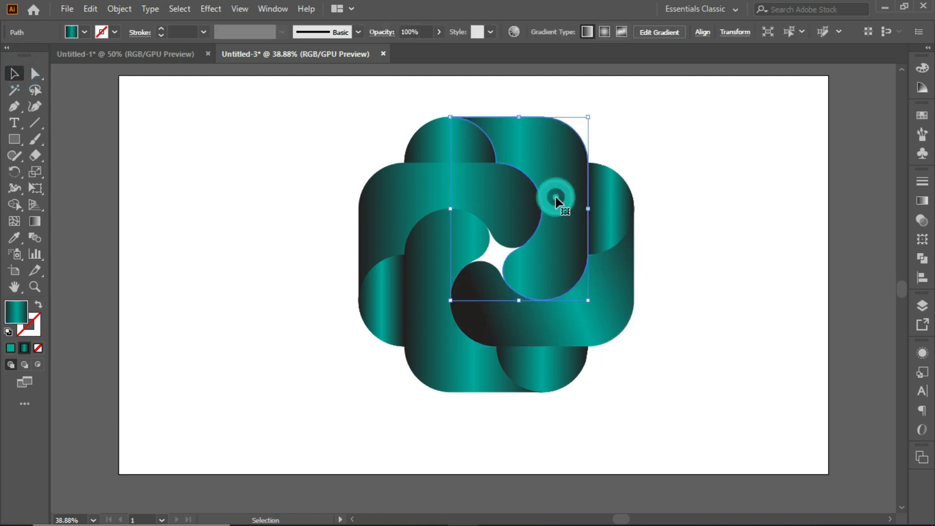
click(35, 221)
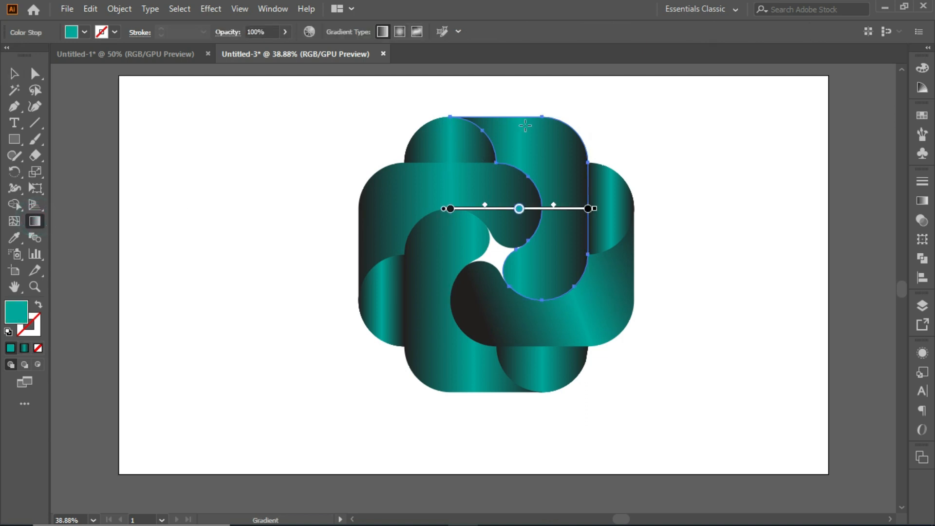
mouse_move(534, 98)
mouse_down()
mouse_move(545, 288)
mouse_move(526, 274)
mouse_up()
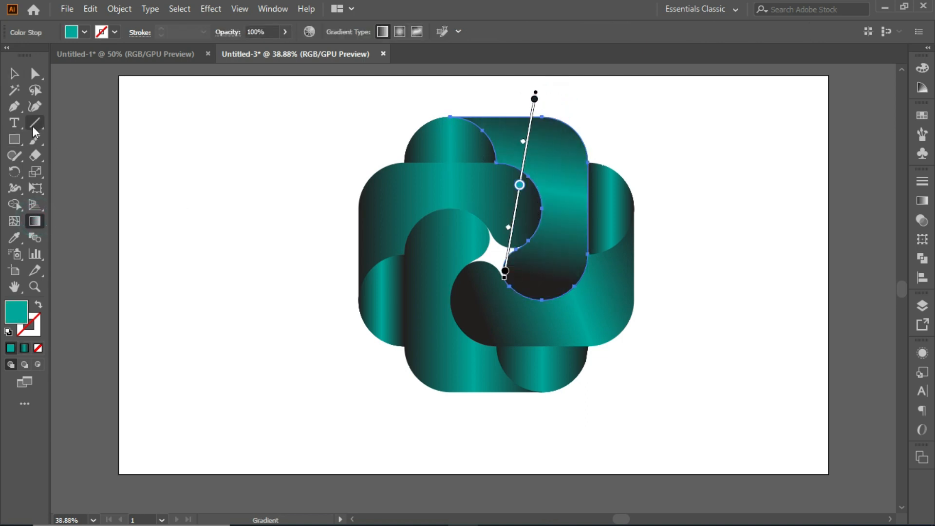
Redraw the upper-left band's gradient at a slight upward slant from outside its left edge to its rounded inner end
click(14, 74)
click(416, 198)
click(34, 222)
drag(328, 247, 507, 215)
drag(515, 212, 514, 208)
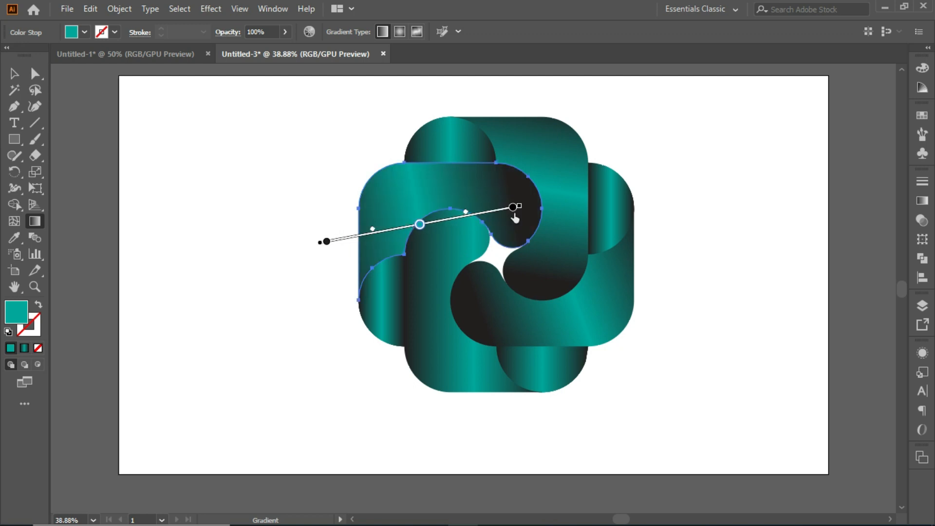
Redraw the lower-left band's gradient nearly vertically, from just below its bottom edge up to its rounded inner end
click(15, 73)
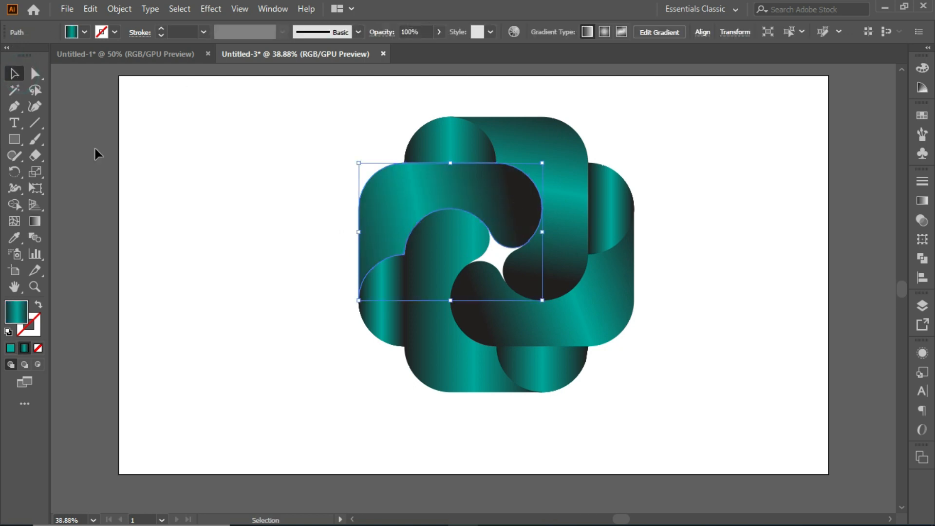
click(469, 361)
click(35, 221)
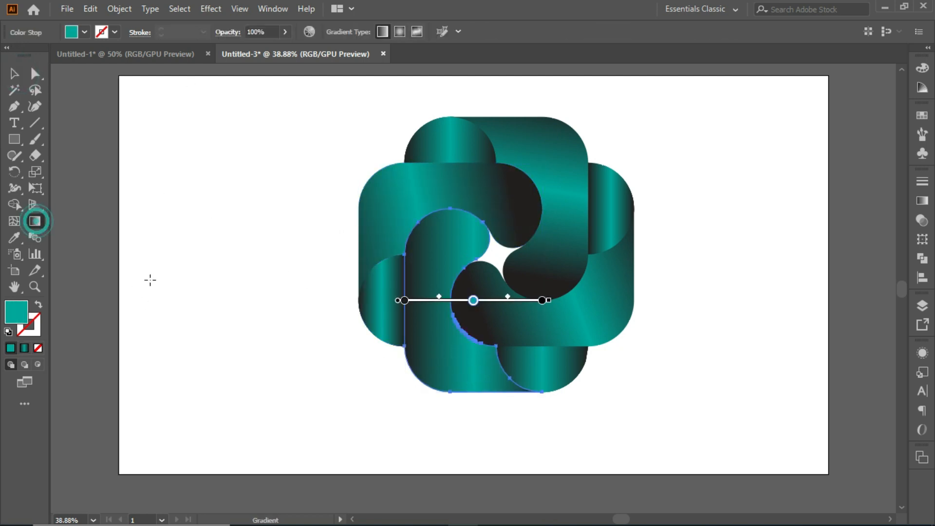
mouse_move(469, 413)
mouse_down()
mouse_move(460, 282)
mouse_move(467, 237)
mouse_up()
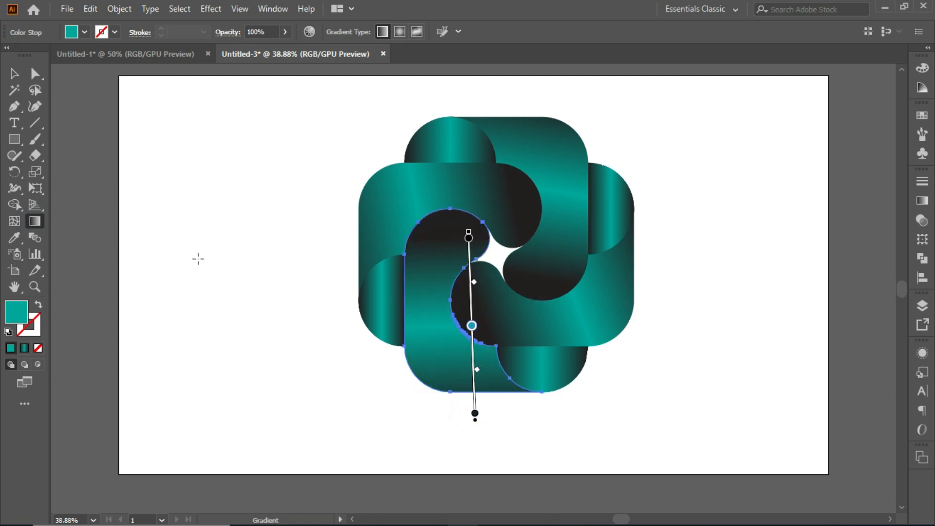
Angle the top half-round piece's gradient diagonally, starting outside the logo's left edge and ending inside the piece
click(14, 73)
click(429, 145)
click(34, 221)
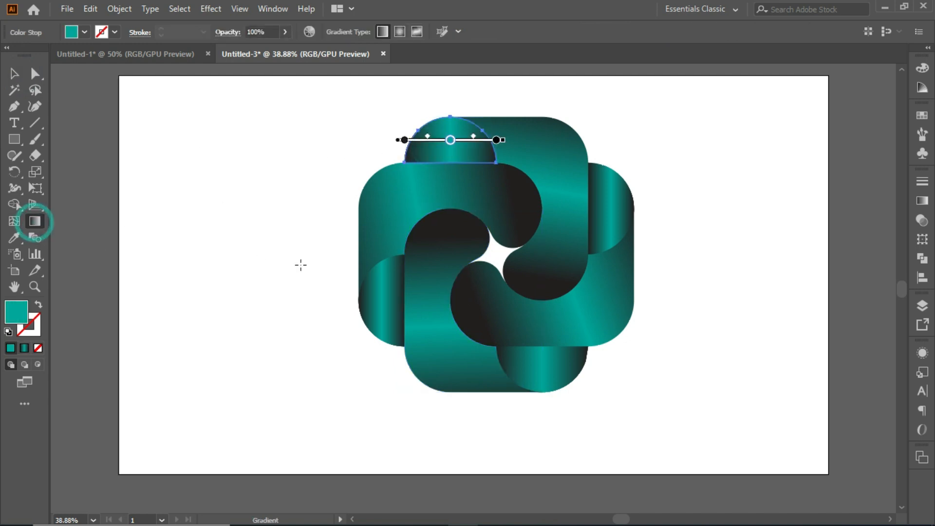
mouse_move(326, 289)
mouse_down()
mouse_move(403, 190)
mouse_move(457, 146)
mouse_up()
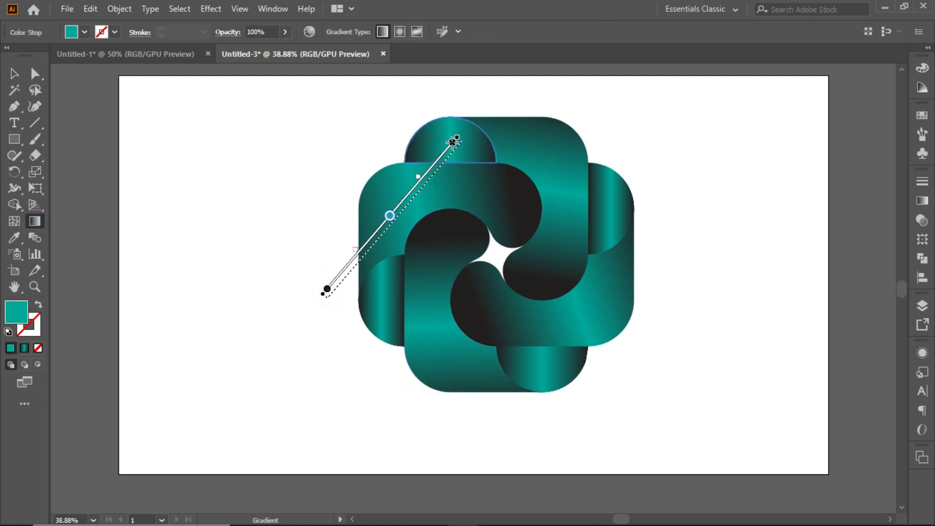
Angle the left half-round piece's gradient diagonally, starting just below the logo's bottom edge and ending inside the piece
click(11, 78)
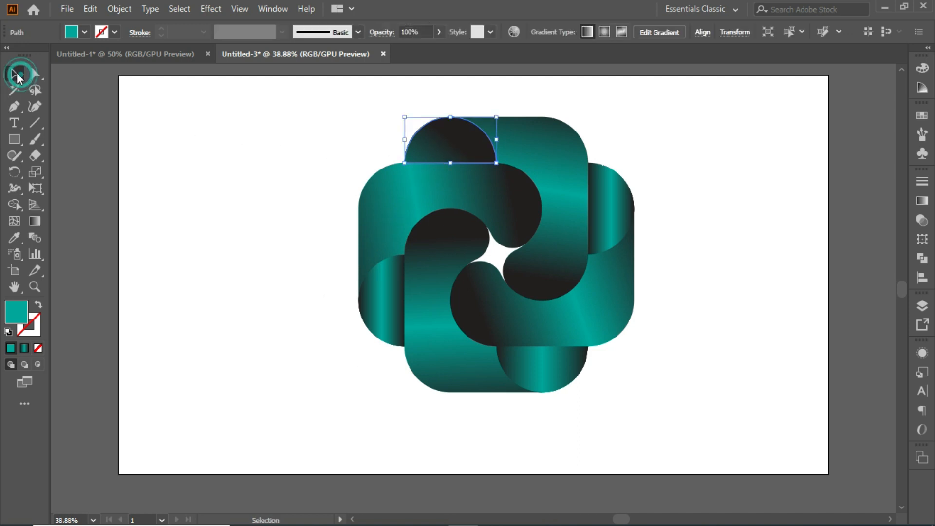
click(382, 305)
key(g)
drag(486, 404, 390, 294)
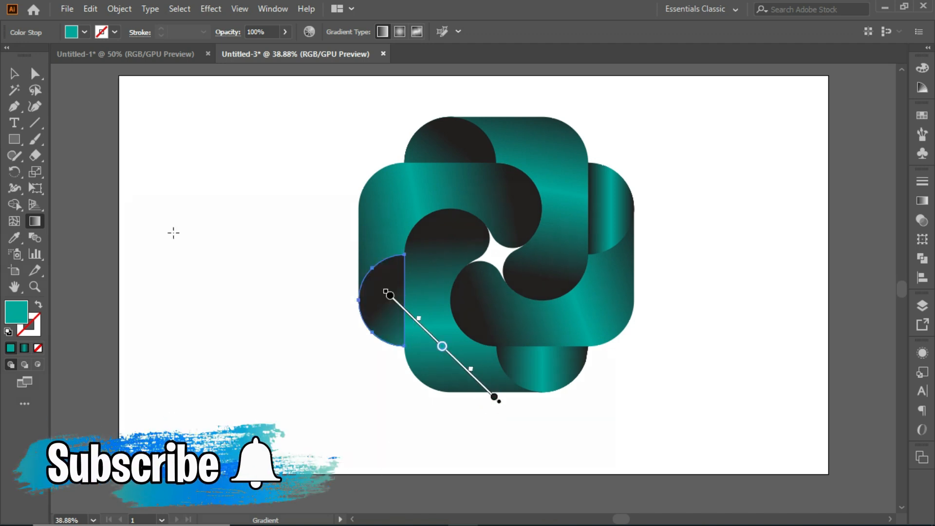
Angle the bottom half-round piece's gradient diagonally, starting just outside the logo's right edge and ending inside the piece
click(13, 73)
click(535, 362)
click(34, 221)
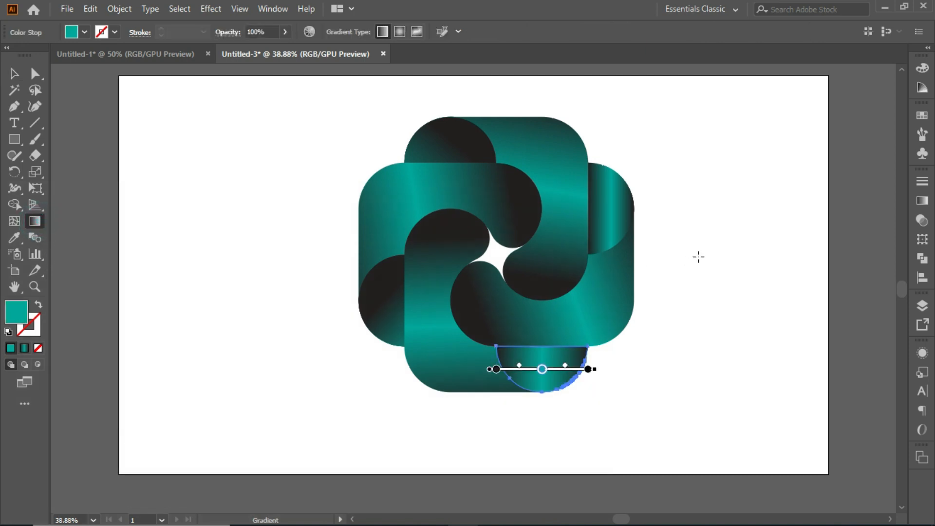
mouse_move(646, 258)
mouse_down()
mouse_move(594, 344)
mouse_move(542, 379)
mouse_move(536, 369)
mouse_up()
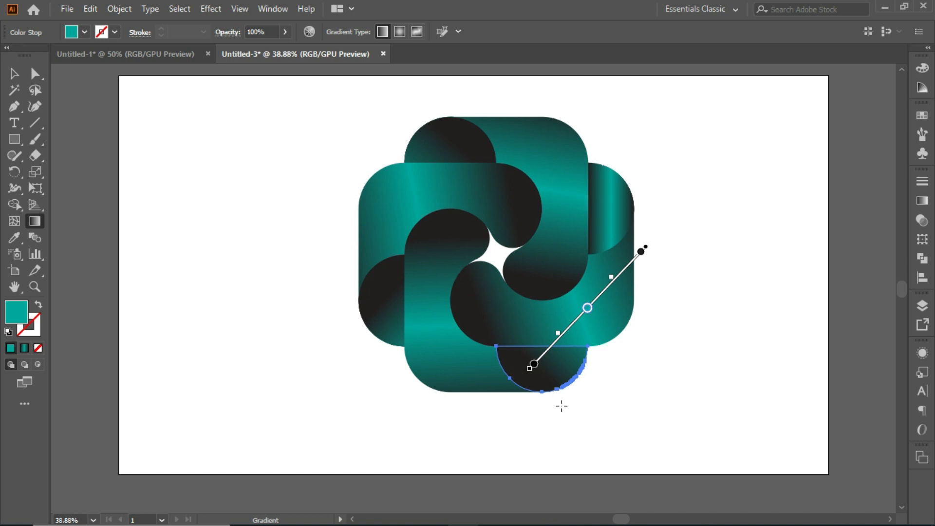
Angle the right half-round piece's gradient diagonally, starting just above the logo's top edge and ending inside the piece, and deselect it
click(14, 73)
click(623, 191)
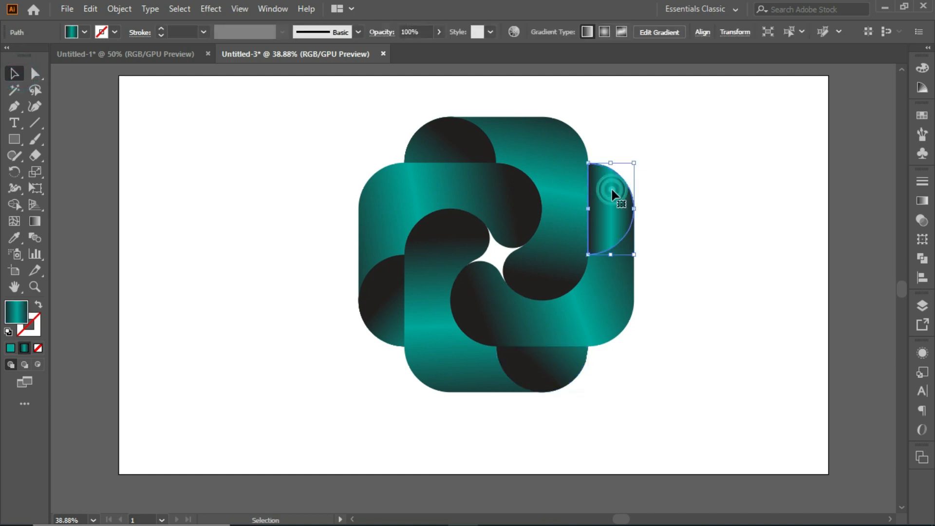
click(34, 221)
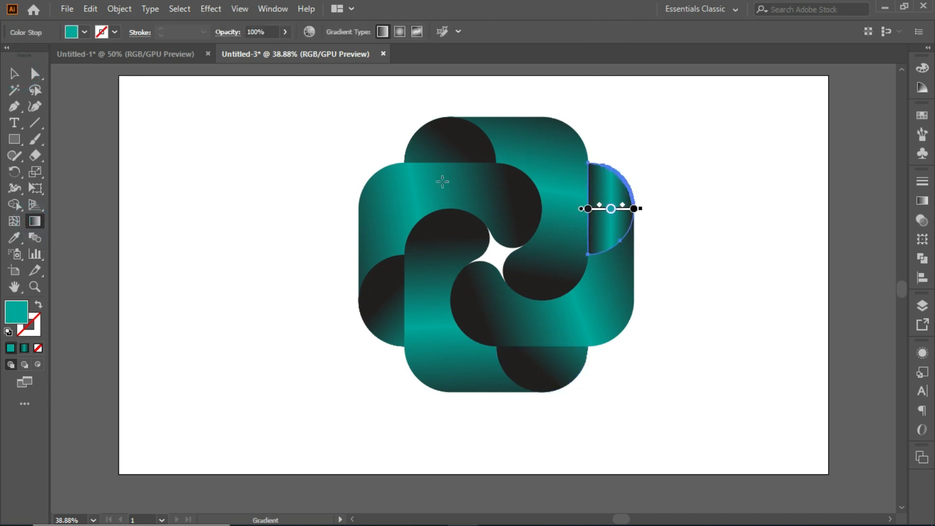
drag(483, 100, 609, 212)
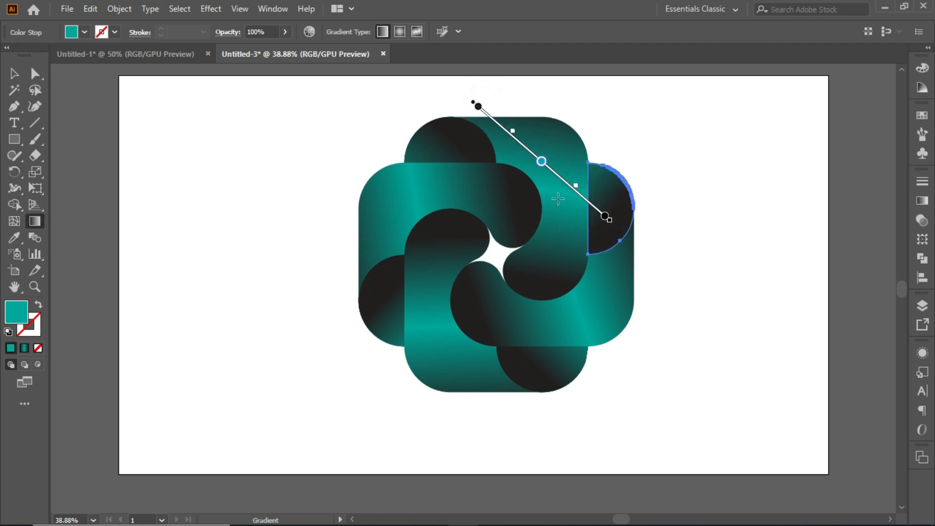
click(14, 73)
click(156, 152)
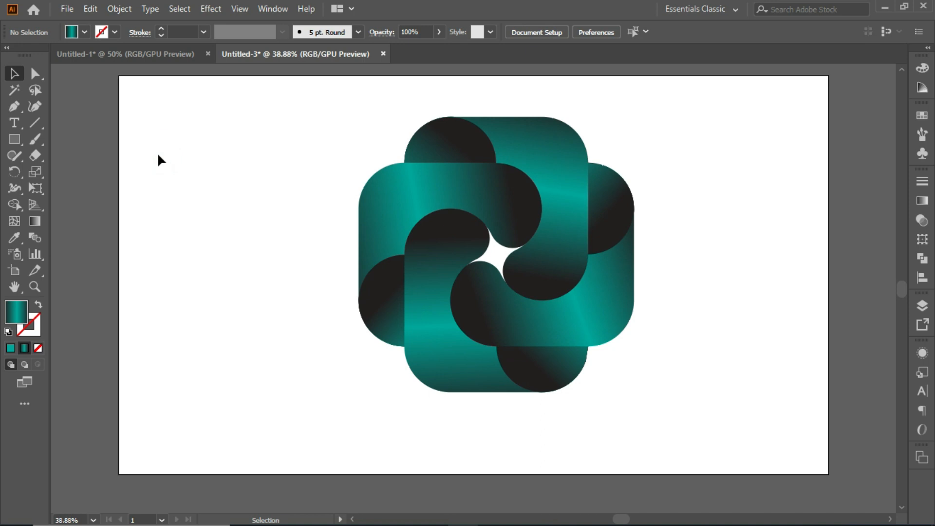
Move the entire logo left to the horizontal centre of the artboard and deselect it
drag(336, 95, 625, 392)
drag(586, 323, 563, 326)
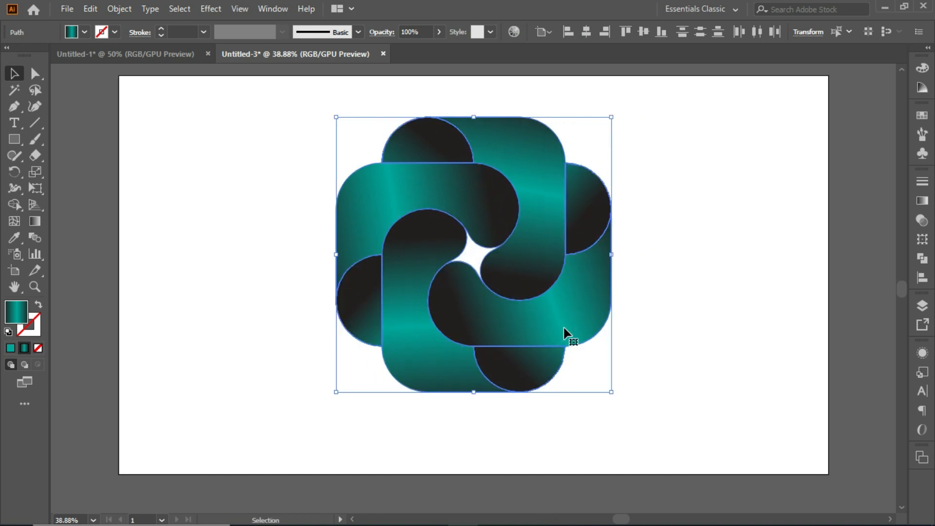
click(681, 291)
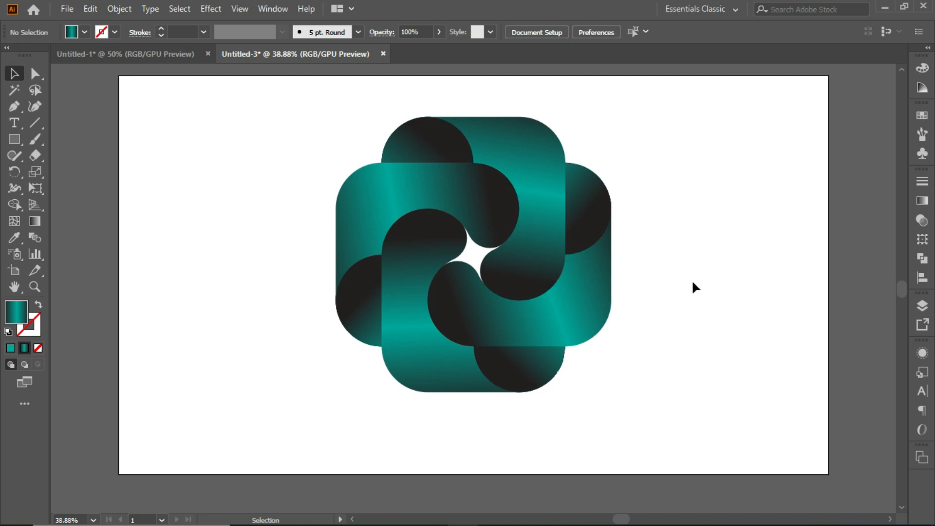
key(ctrl+equal)
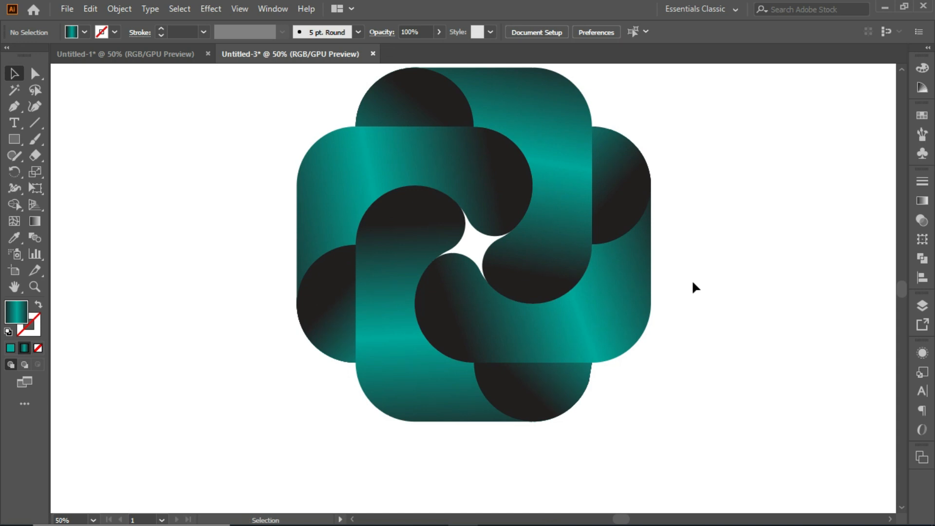
scroll(693, 287, up, 1)
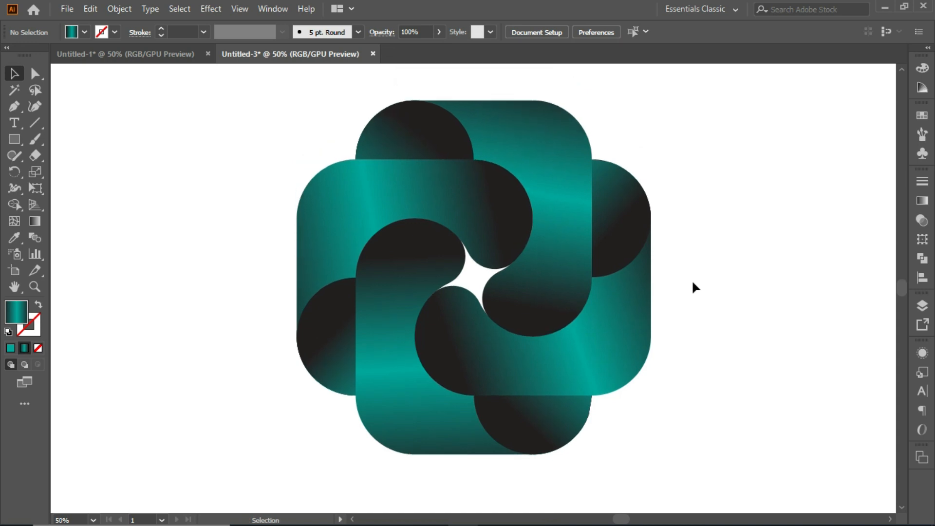